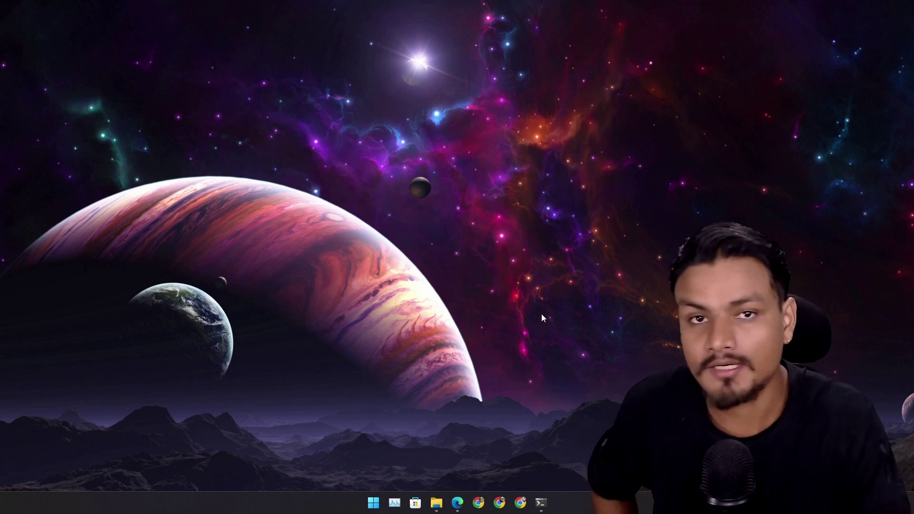
Step: Bring up the browser and flip between the GitHub repo and the Stable Diffusion Toolkit docs home
{"action": "left_click", "coordinate": [458, 507]}
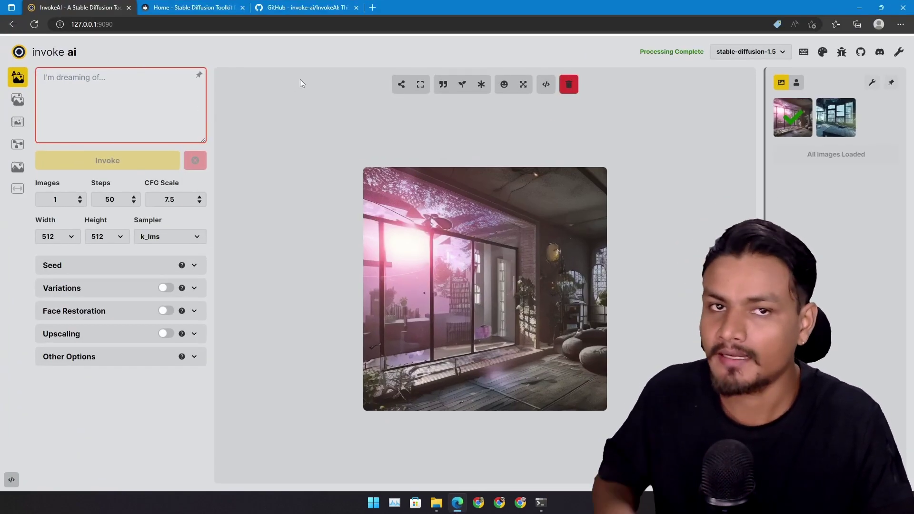
{"action": "left_click", "coordinate": [300, 7]}
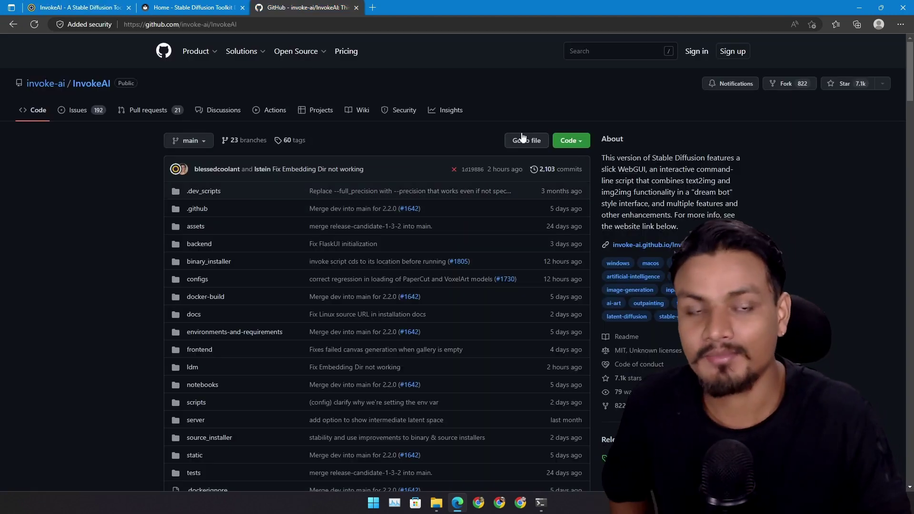
{"action": "left_click", "coordinate": [192, 7]}
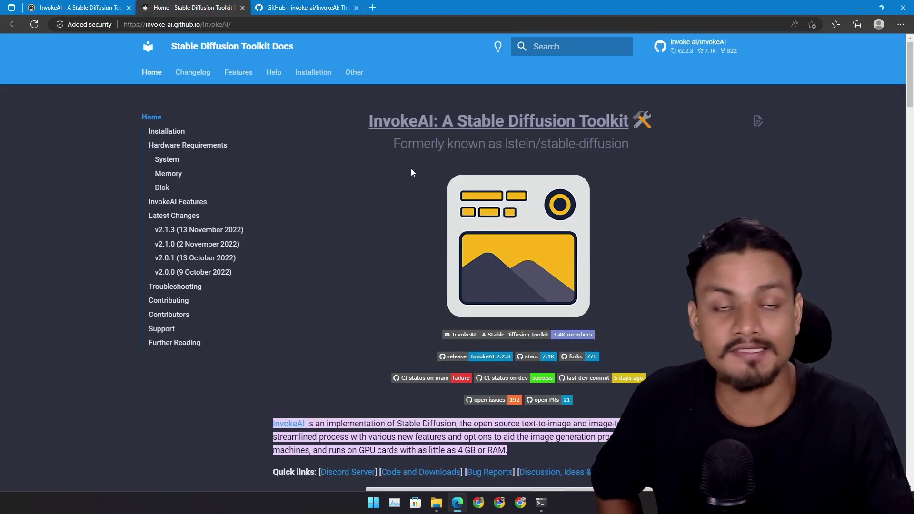
{"action": "left_click", "coordinate": [293, 5]}
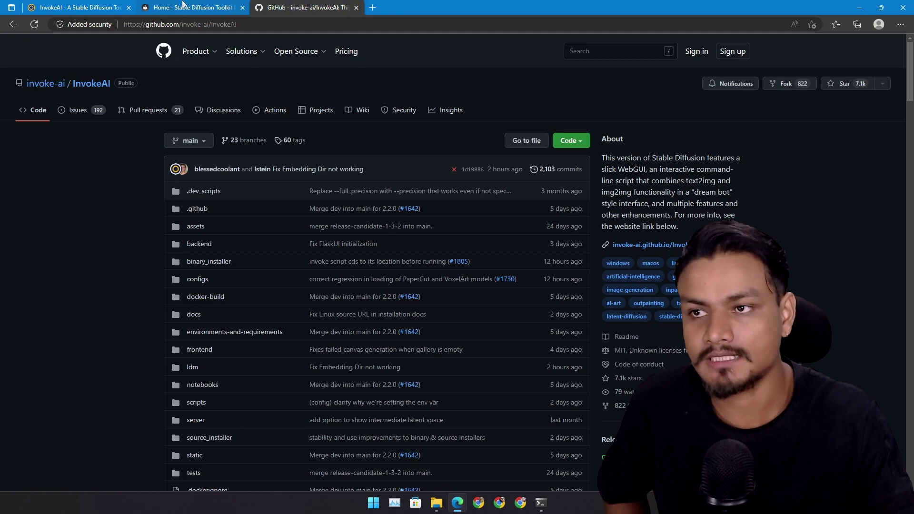
{"action": "left_click", "coordinate": [192, 7]}
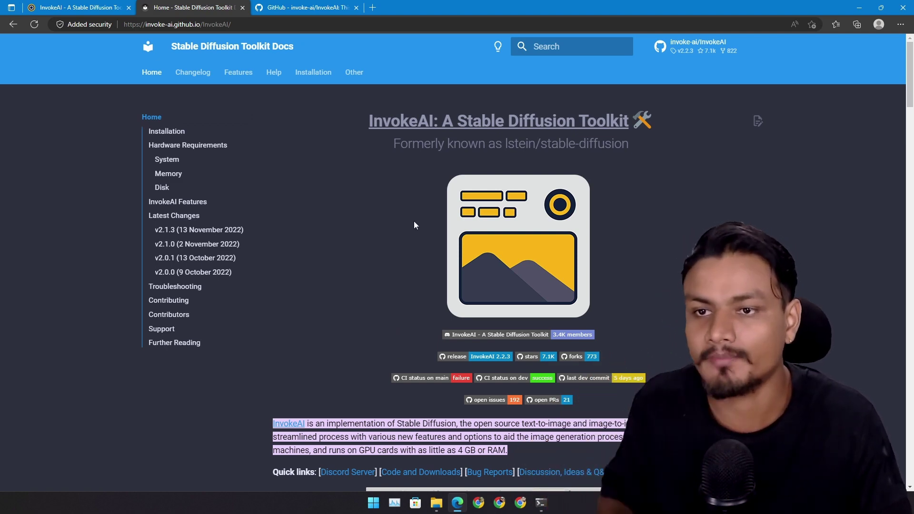
Step: Scroll to Hardware Requirements and highlight the three graphics card requirement lines
{"action": "scroll", "coordinate": [397, 267], "scroll_direction": "down", "scroll_amount": 5}
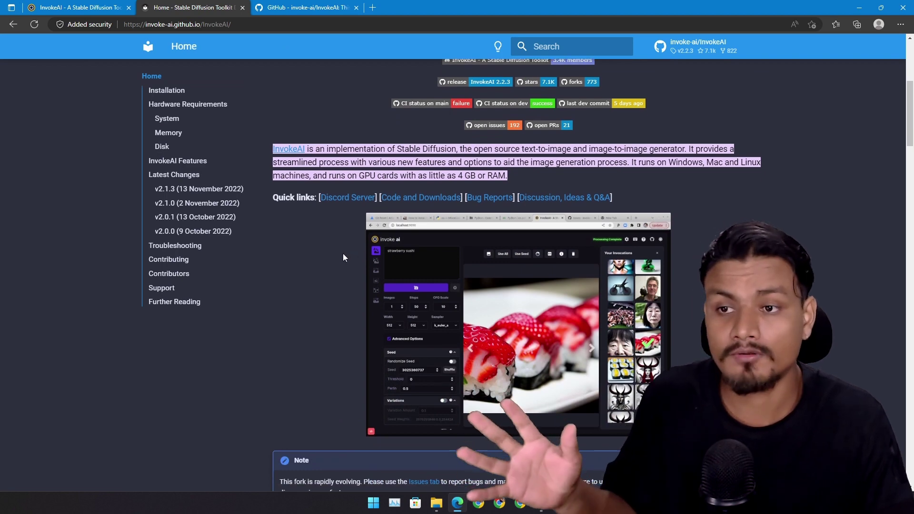
{"action": "scroll", "coordinate": [332, 272], "scroll_direction": "up", "scroll_amount": 4}
{"action": "scroll", "coordinate": [333, 276], "scroll_direction": "up", "scroll_amount": 2}
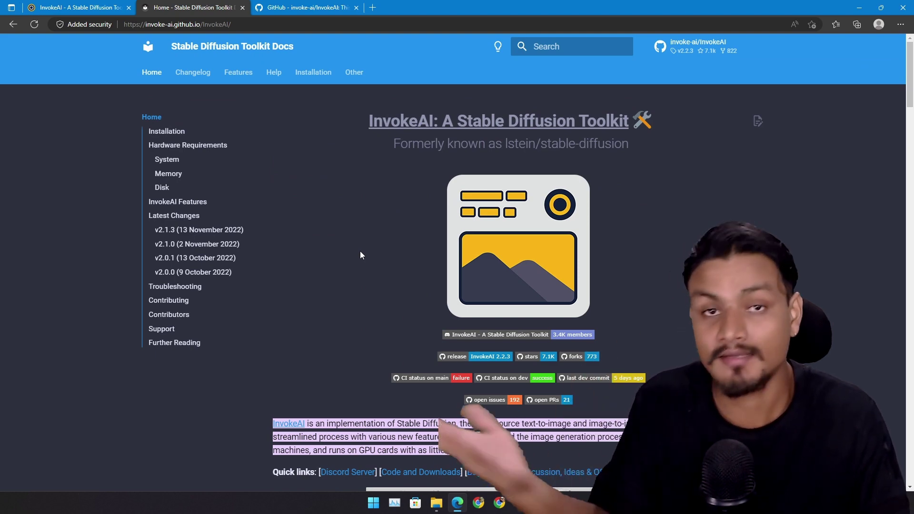
{"action": "scroll", "coordinate": [359, 250], "scroll_direction": "down", "scroll_amount": 3}
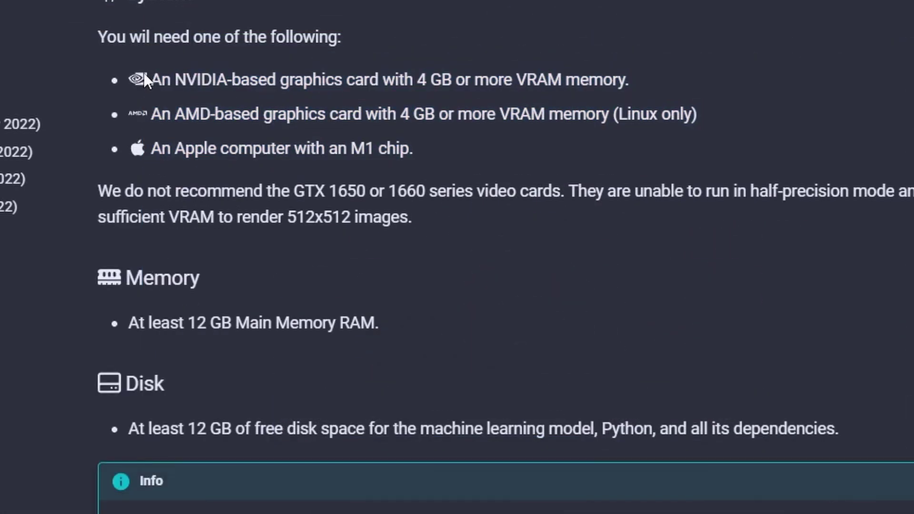
{"action": "left_click_drag", "start_coordinate": [144, 72], "coordinate": [439, 157]}
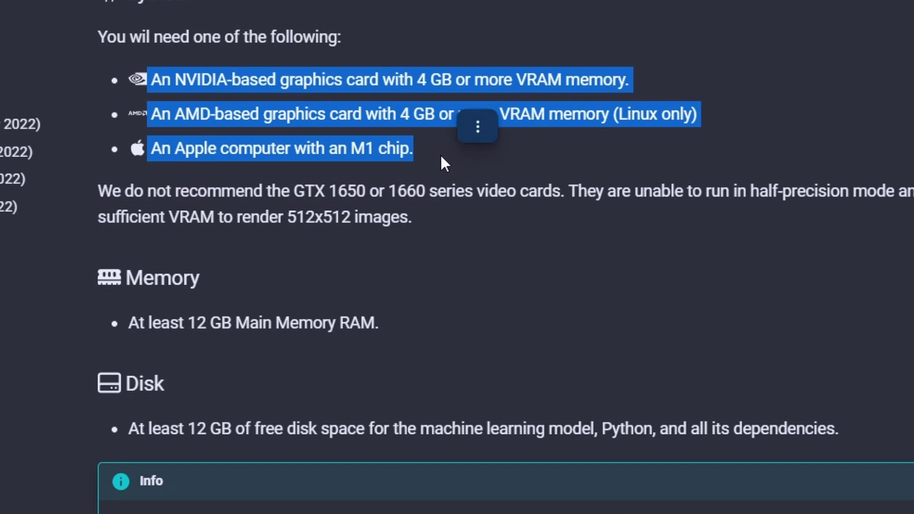
{"action": "left_click", "coordinate": [439, 153]}
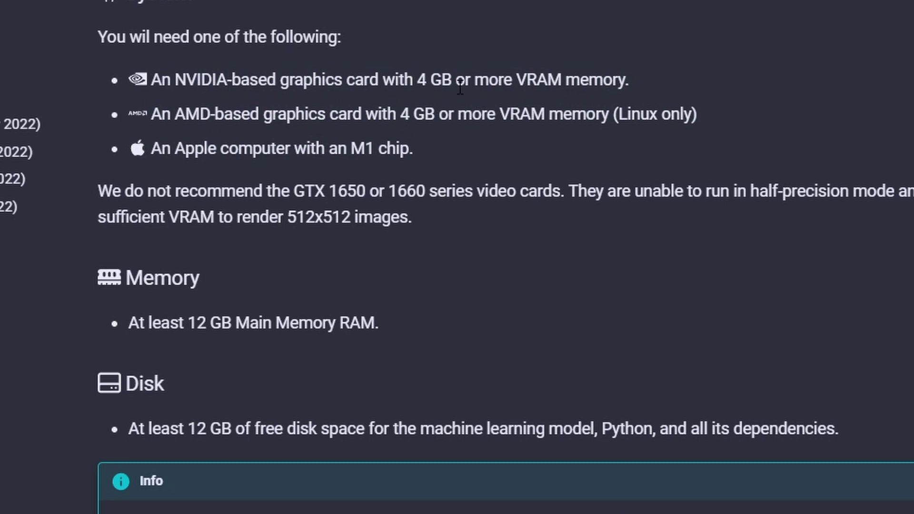
Step: Highlight the AMD line's (Linux only) note and the Apple M1 chip requirement line
{"action": "left_click_drag", "start_coordinate": [174, 115], "coordinate": [609, 120]}
{"action": "left_click_drag", "start_coordinate": [696, 117], "coordinate": [618, 116]}
{"action": "left_click", "coordinate": [168, 149]}
{"action": "left_click_drag", "start_coordinate": [147, 150], "coordinate": [438, 149]}
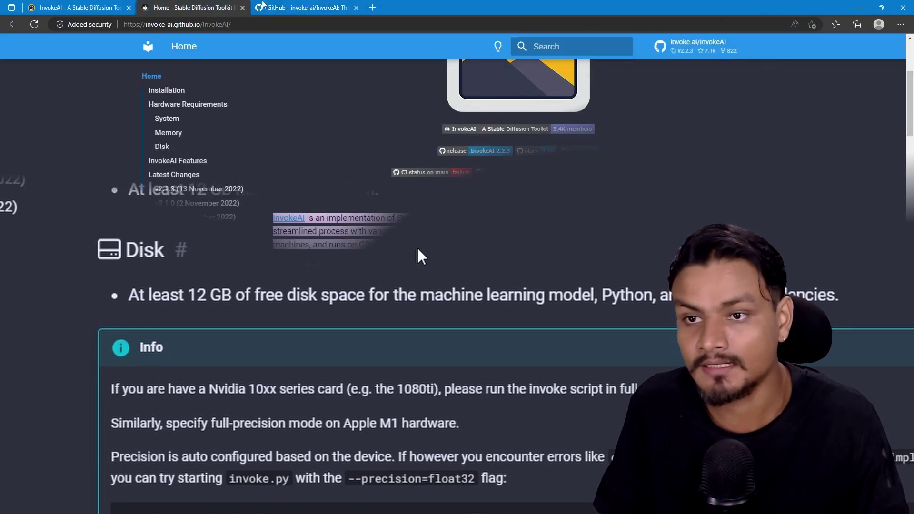
Step: On the GitHub repository, open the InvokeAI 2.2.3 release and scroll down to its Assets
{"action": "key", "text": "ctrl+Tab"}
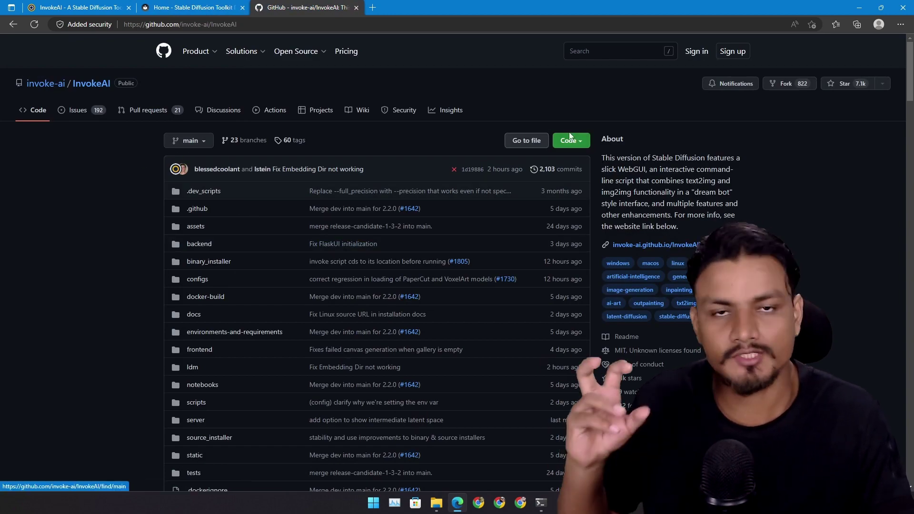
{"action": "scroll", "coordinate": [388, 249], "scroll_direction": "down", "scroll_amount": 3}
{"action": "scroll", "coordinate": [622, 231], "scroll_direction": "down", "scroll_amount": 2}
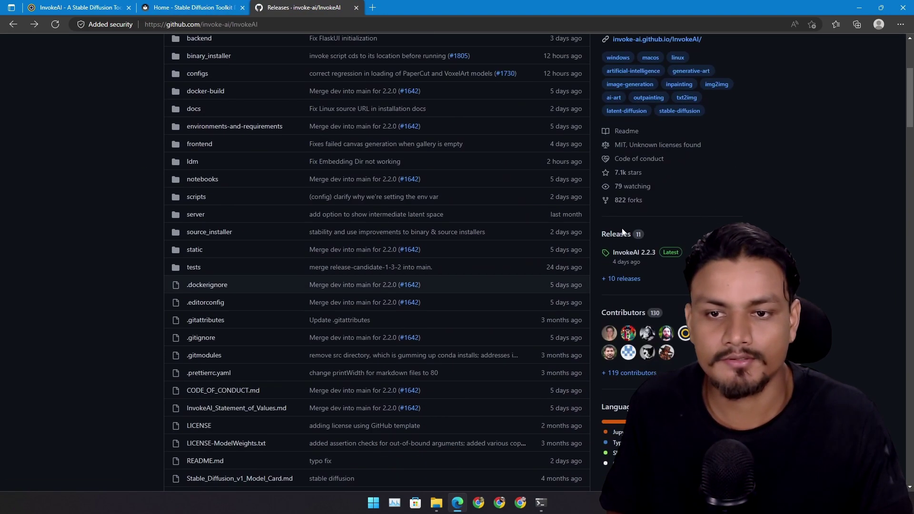
{"action": "left_click", "coordinate": [633, 252]}
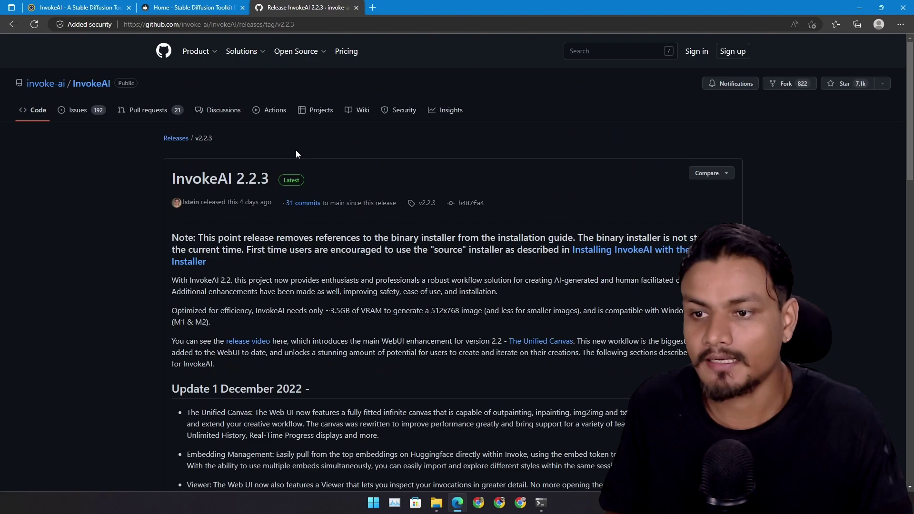
{"action": "scroll", "coordinate": [295, 150], "scroll_direction": "down", "scroll_amount": 10}
{"action": "scroll", "coordinate": [381, 255], "scroll_direction": "down", "scroll_amount": 15}
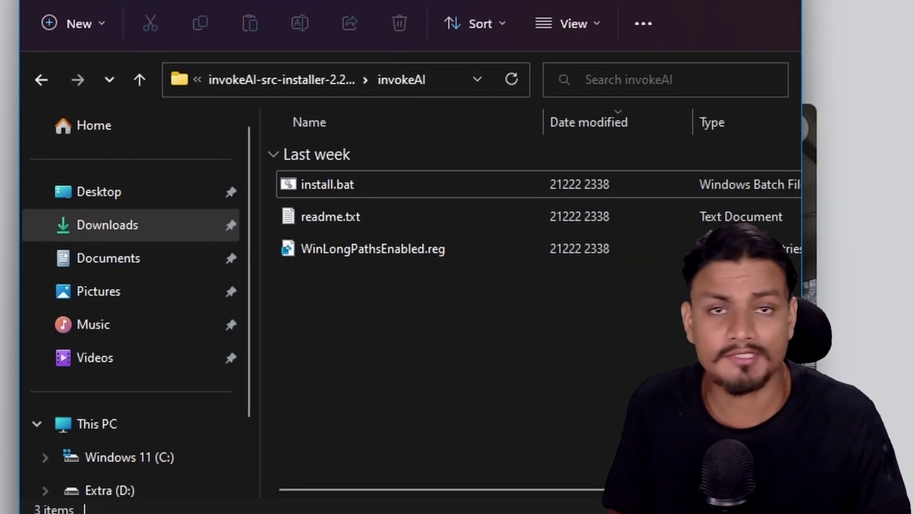
Step: Select install.bat in the extracted invokeAI installer folder
{"action": "left_click", "coordinate": [392, 205]}
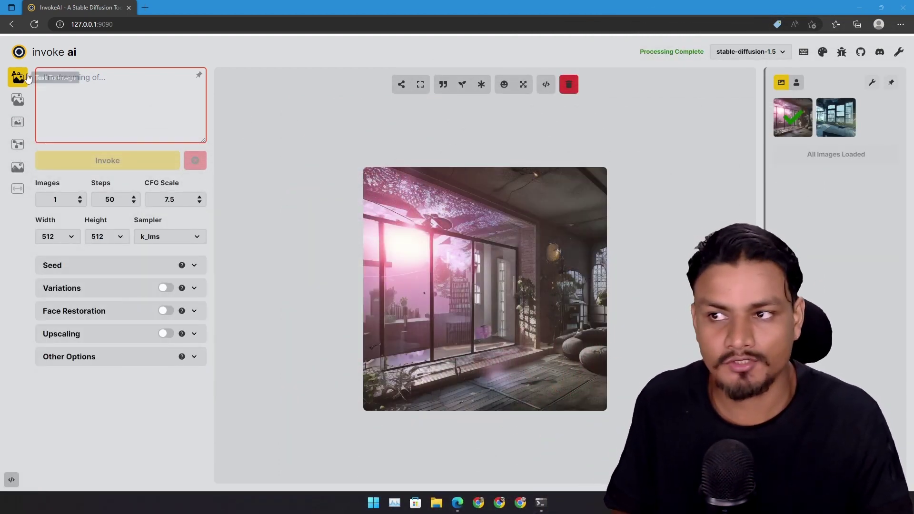
Step: Preview the pink-lit interior image from the gallery and switch to Image To Image mode
{"action": "left_click", "coordinate": [119, 105]}
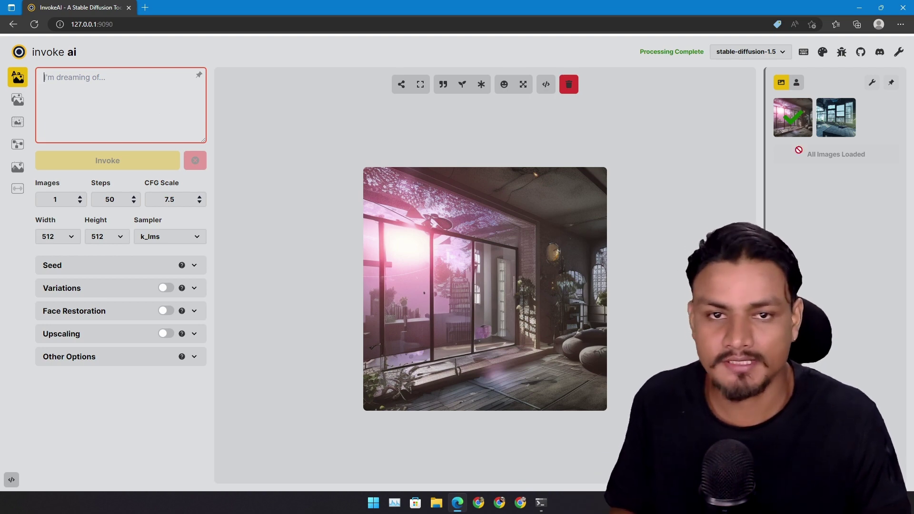
{"action": "left_click", "coordinate": [839, 123]}
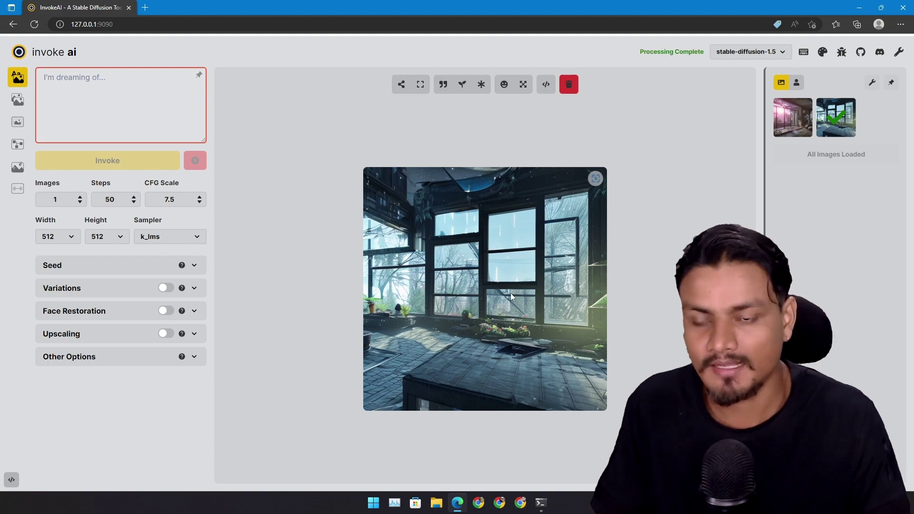
{"action": "key", "text": "ctrl+plus"}
{"action": "key", "text": "ctrl+plus"}
{"action": "key", "text": "ctrl+plus"}
{"action": "key", "text": "ctrl+plus"}
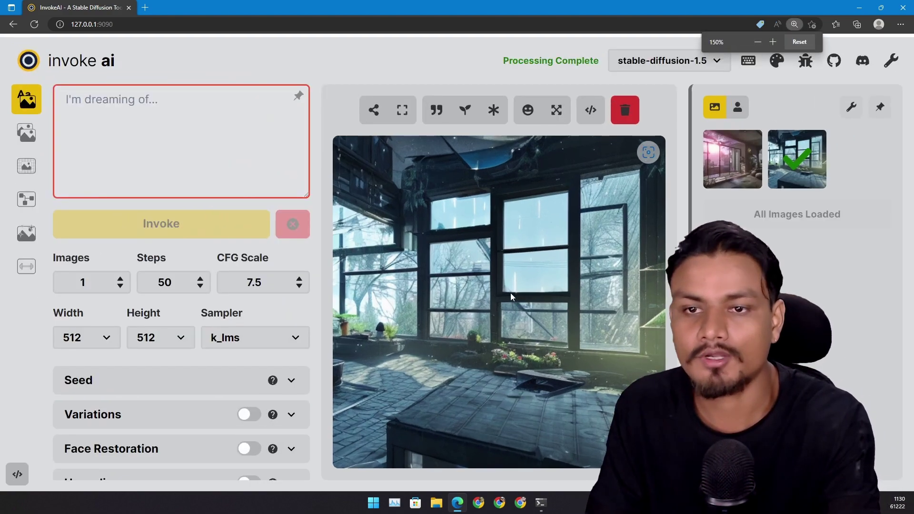
{"action": "key", "text": "ctrl+minus"}
{"action": "key", "text": "ctrl+minus"}
{"action": "key", "text": "ctrl+minus"}
{"action": "key", "text": "ctrl+minus"}
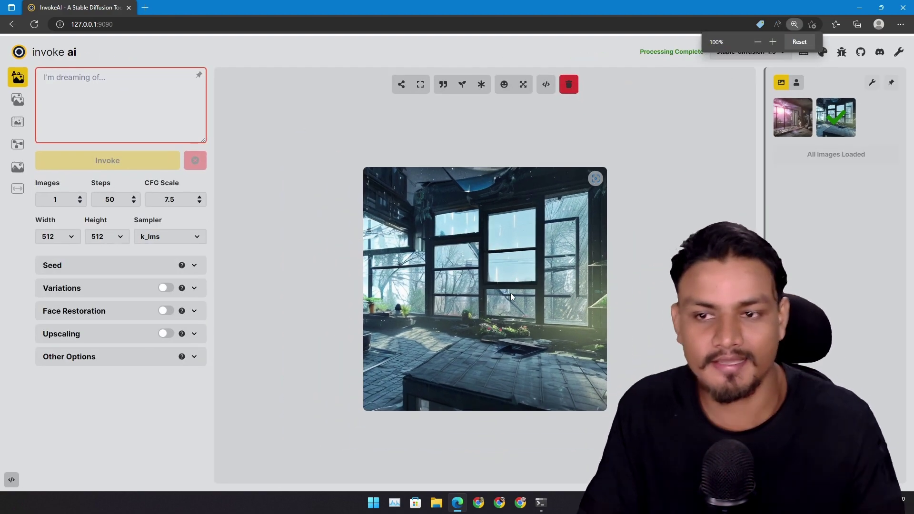
{"action": "left_click", "coordinate": [793, 123]}
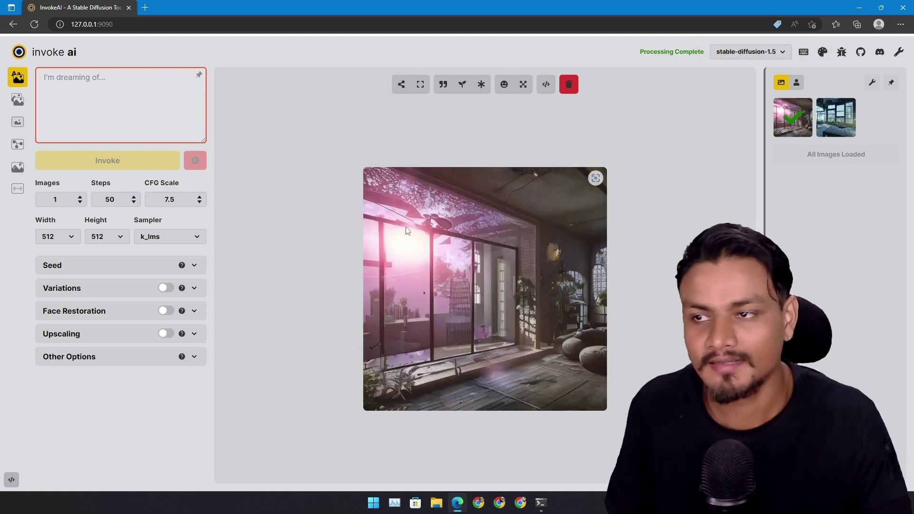
{"action": "left_click", "coordinate": [17, 102]}
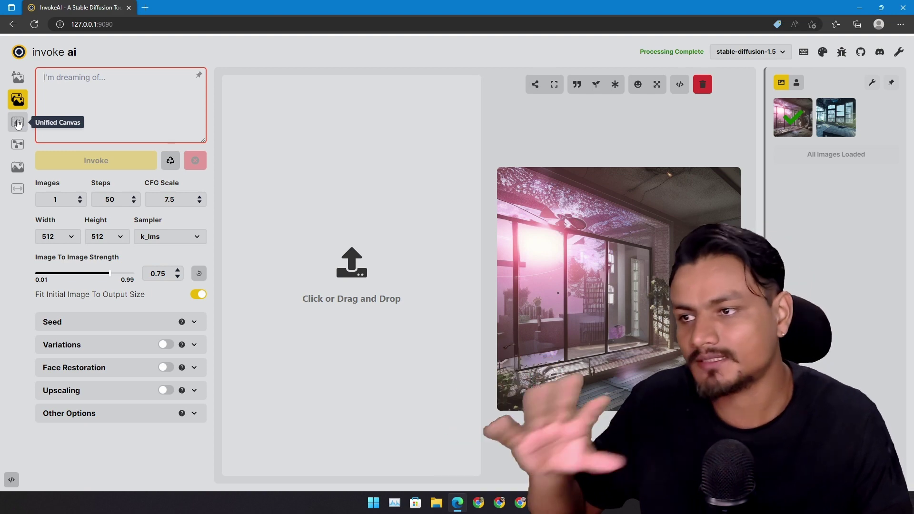
Step: Tour the Unified Canvas and Image To Image workspaces, then return to Text To Image
{"action": "left_click", "coordinate": [18, 124]}
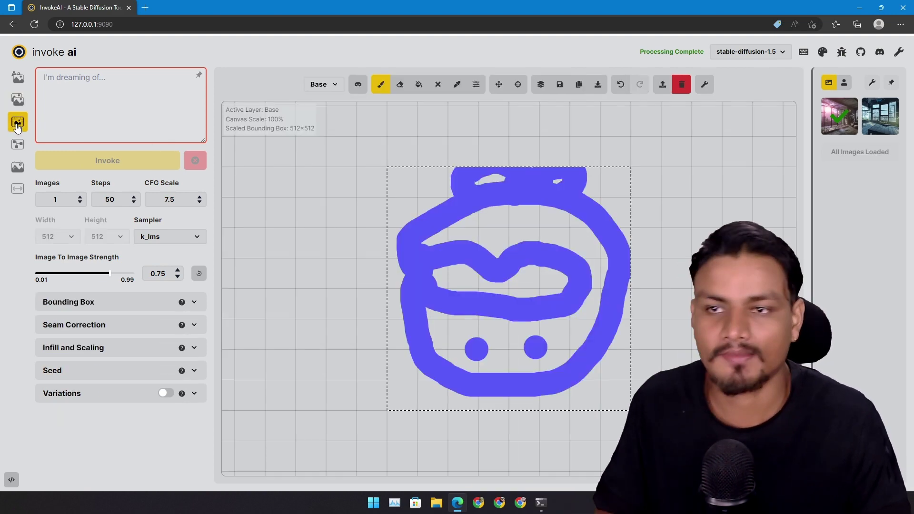
{"action": "left_click", "coordinate": [19, 100]}
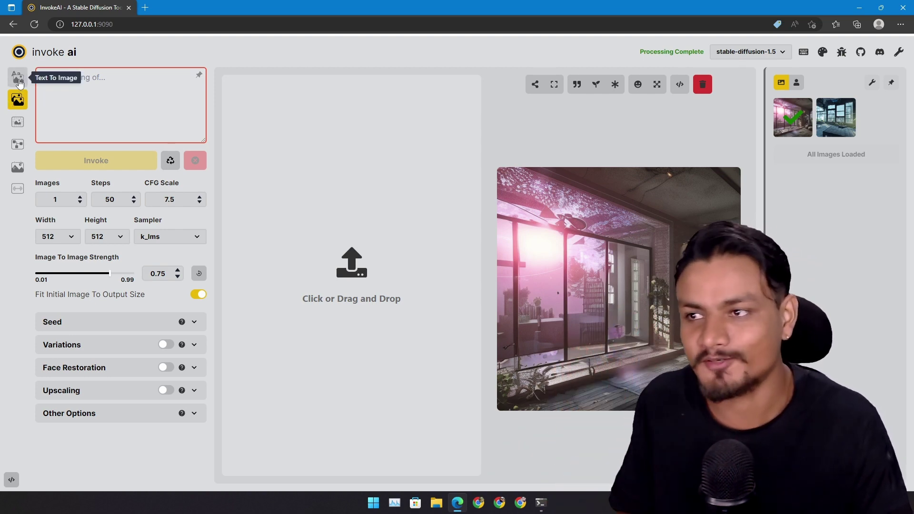
{"action": "left_click", "coordinate": [17, 78]}
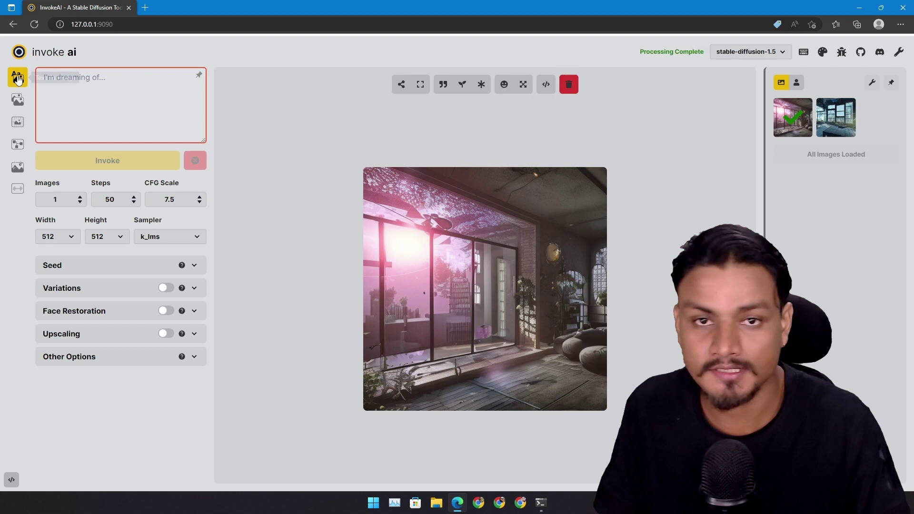
Step: Review the model list and keep width at 512 and upscaling scale at 4x
{"action": "left_click", "coordinate": [749, 54]}
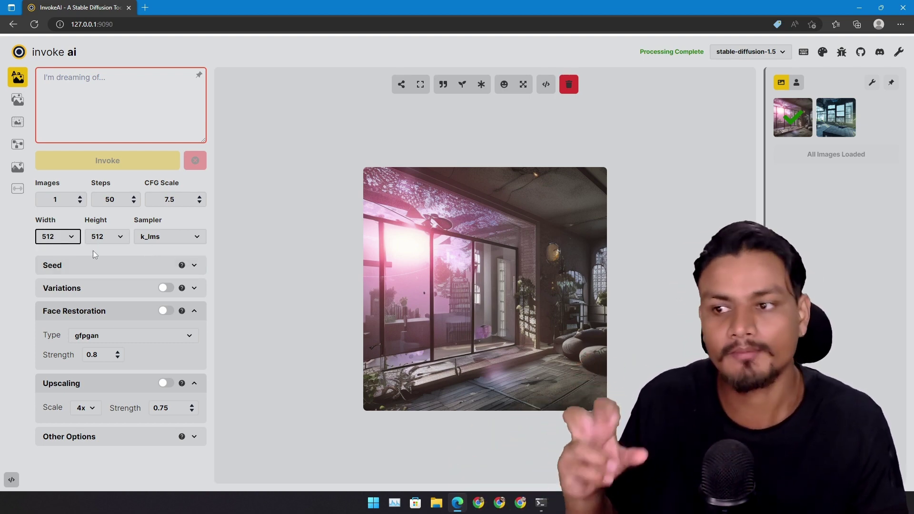
{"action": "left_click", "coordinate": [75, 239]}
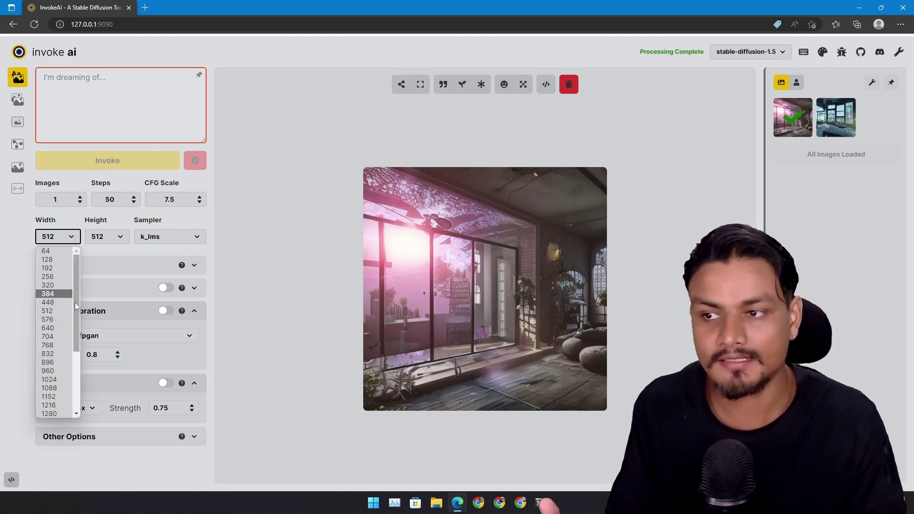
{"action": "left_click", "coordinate": [71, 238]}
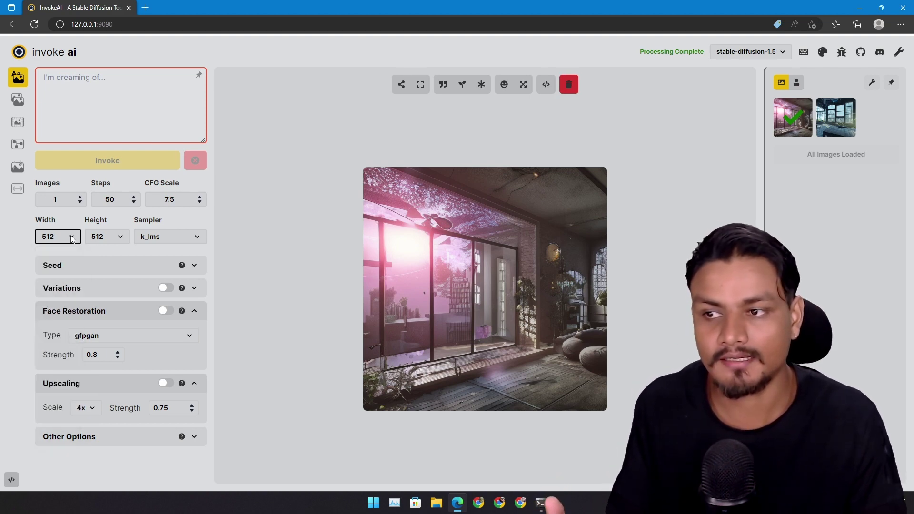
{"action": "left_click", "coordinate": [101, 252]}
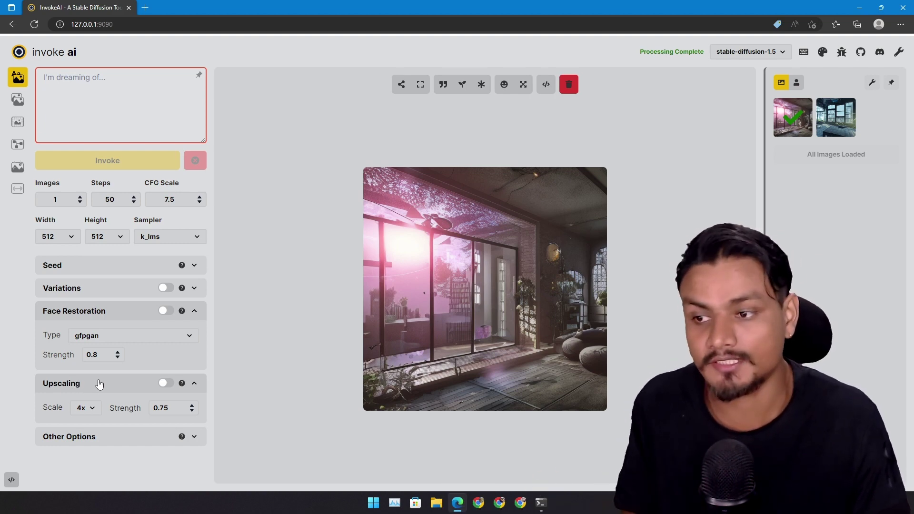
{"action": "left_click", "coordinate": [91, 414]}
{"action": "left_click", "coordinate": [89, 427]}
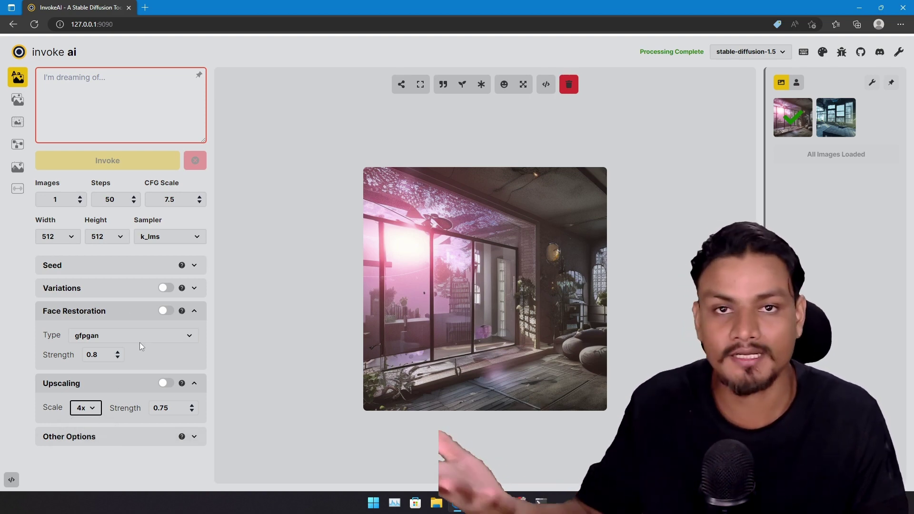
{"action": "left_click", "coordinate": [118, 114]}
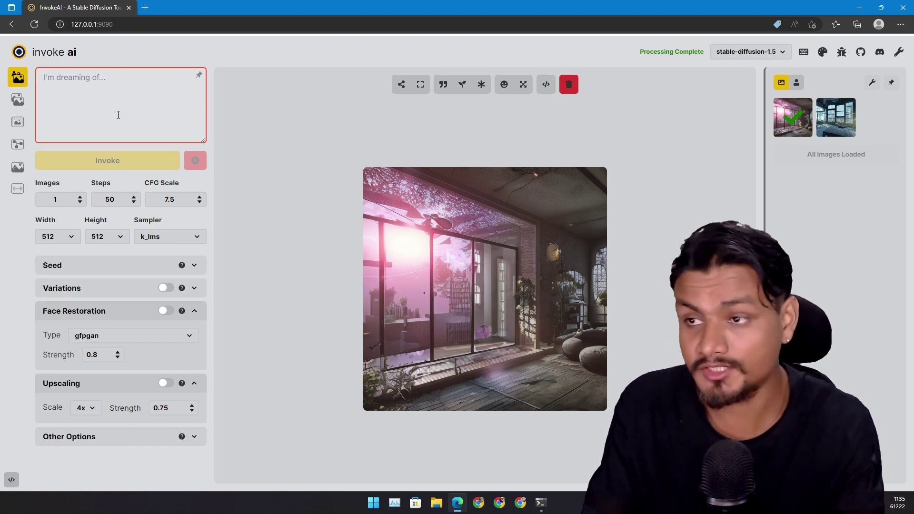
Step: Generate an image from the prompt 'naruto in real life hd'
{"action": "type", "text": "naruto in real life hd"}
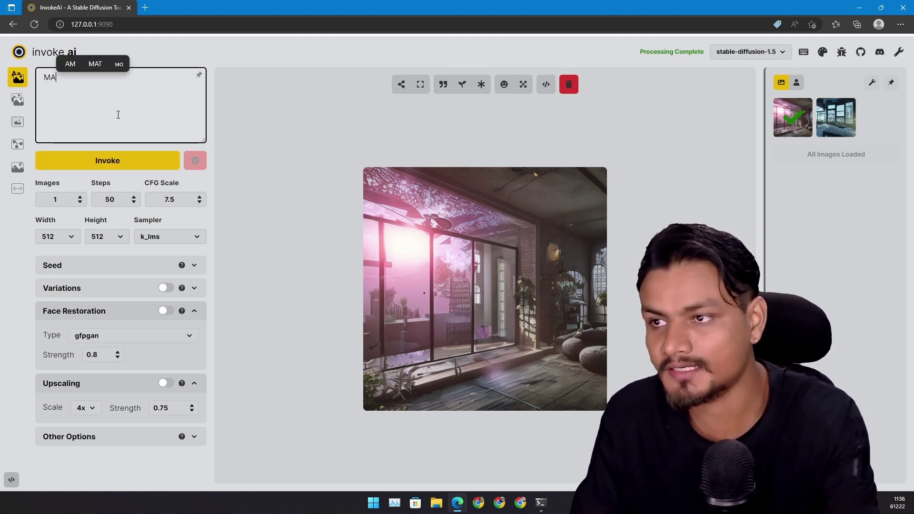
{"action": "key", "text": "Return"}
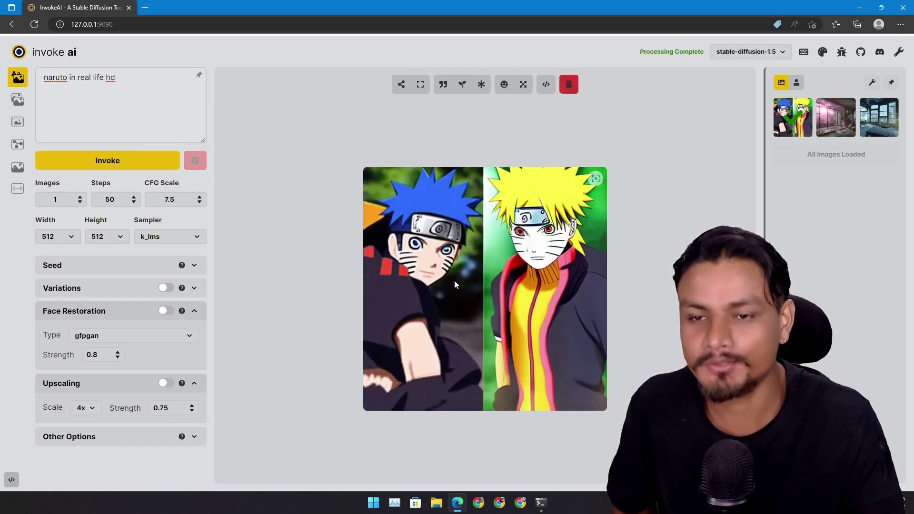
Step: Generate two portraits from the pasted headshot prompt and one from 'johnny depp, robot, cyberpunk style'
{"action": "left_click", "coordinate": [63, 95]}
{"action": "key", "text": "ctrl+a"}
{"action": "key", "text": "BackSpace"}
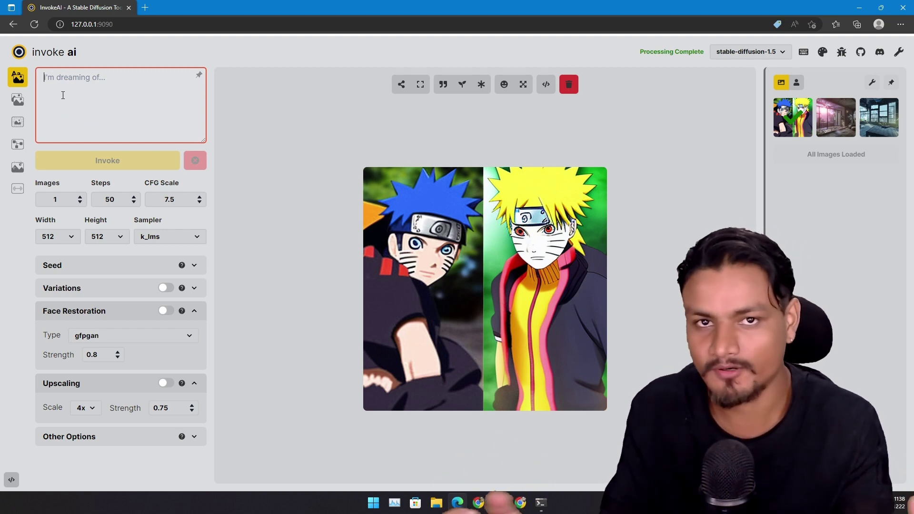
{"action": "type", "text": "portrait photo headshot by mucha, sharp focus, elegant, render, octane, detailed, award winning photography, masterpiece, rim lit"}
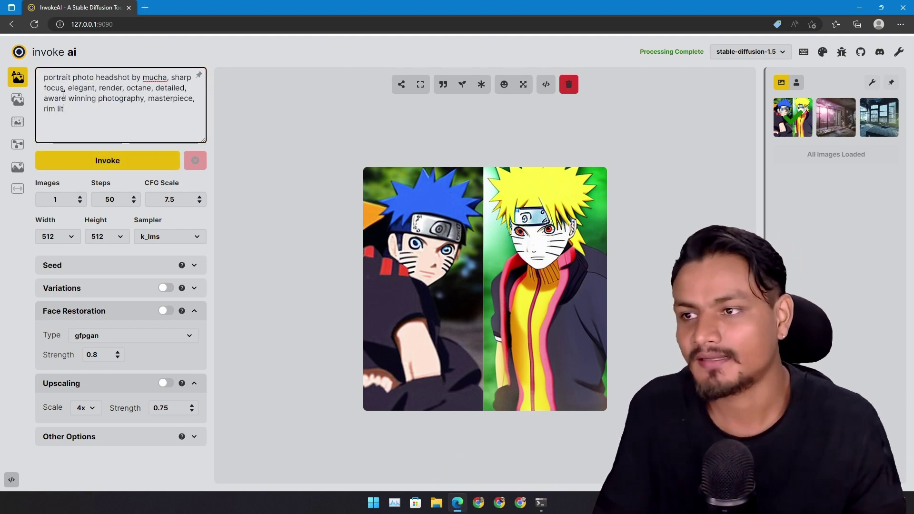
{"action": "left_click", "coordinate": [123, 162]}
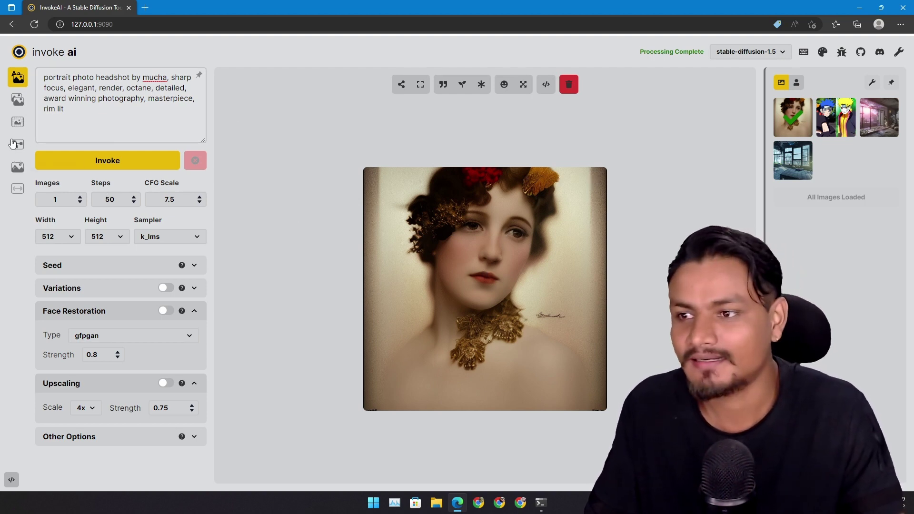
{"action": "left_click", "coordinate": [96, 163]}
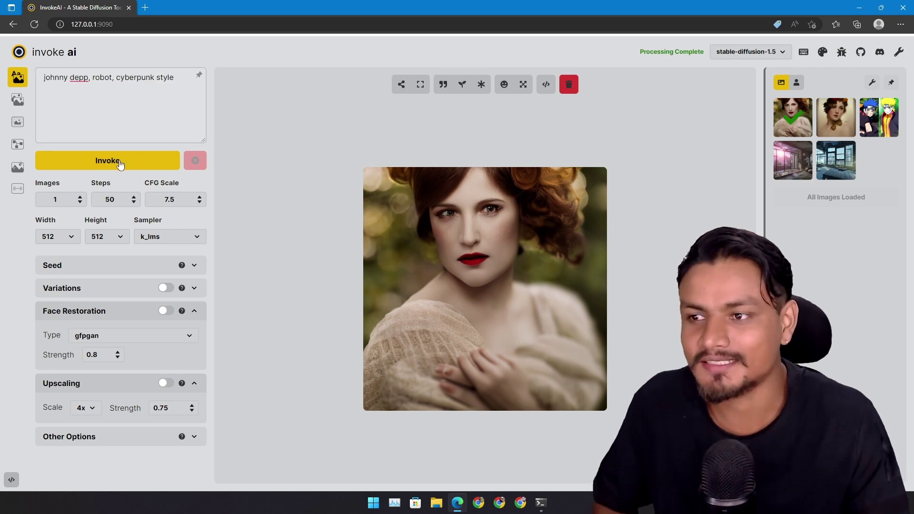
{"action": "left_click", "coordinate": [120, 162]}
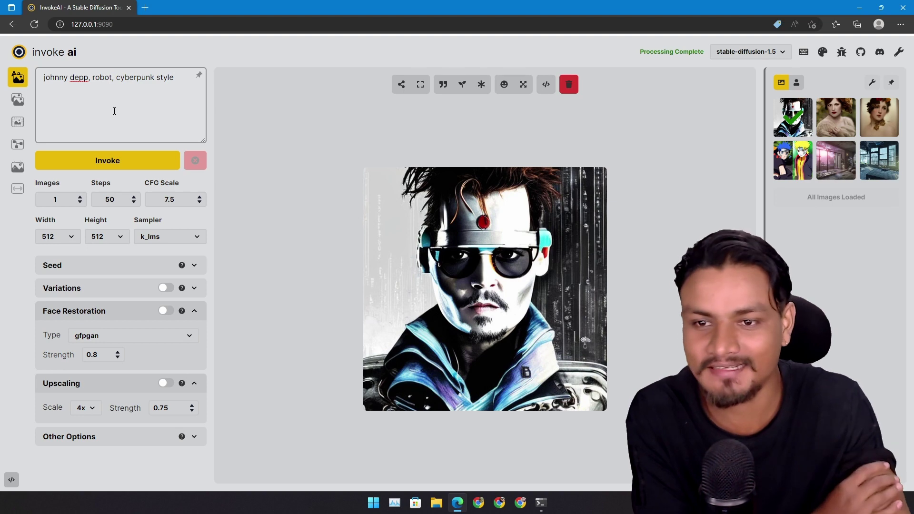
Step: Generate a second cyberpunk robot image, clear the prompt, and view the earlier cyberpunk portrait
{"action": "left_click", "coordinate": [107, 160]}
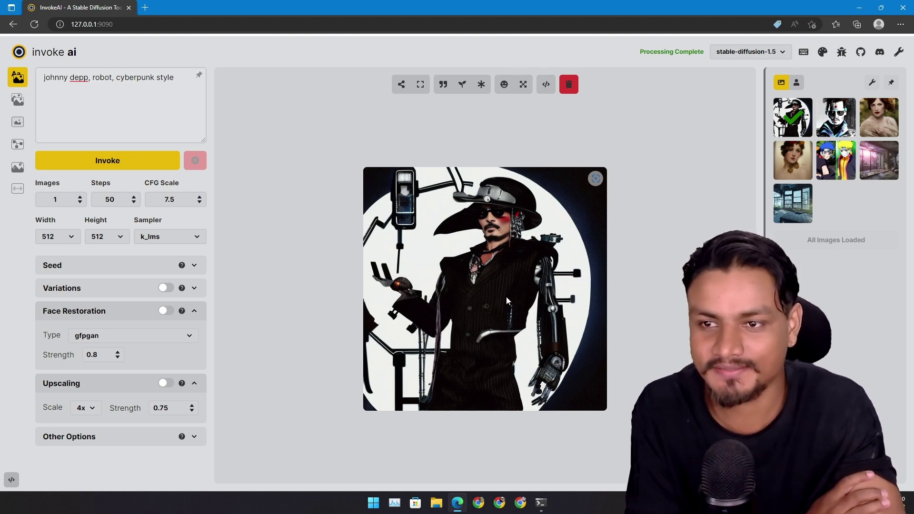
{"action": "left_click_drag", "start_coordinate": [181, 79], "coordinate": [17, 81]}
{"action": "key", "text": "BackSpace"}
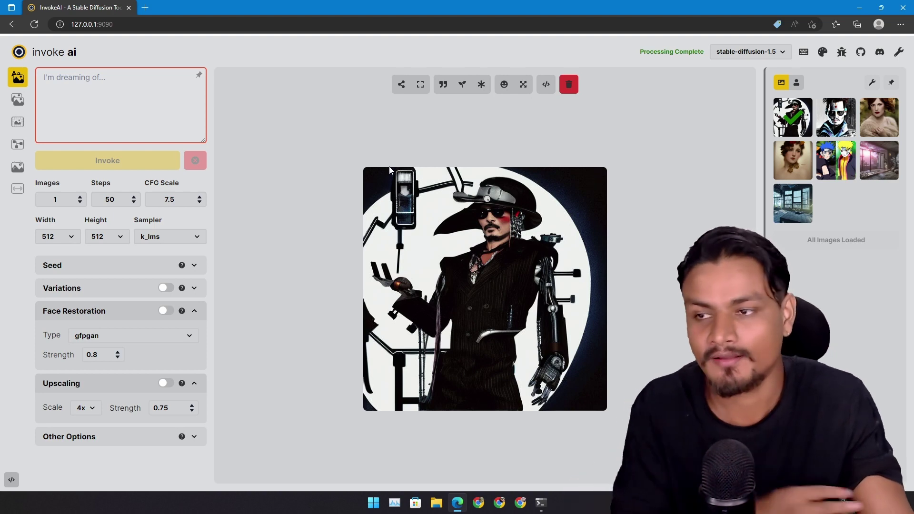
{"action": "key", "text": "Right"}
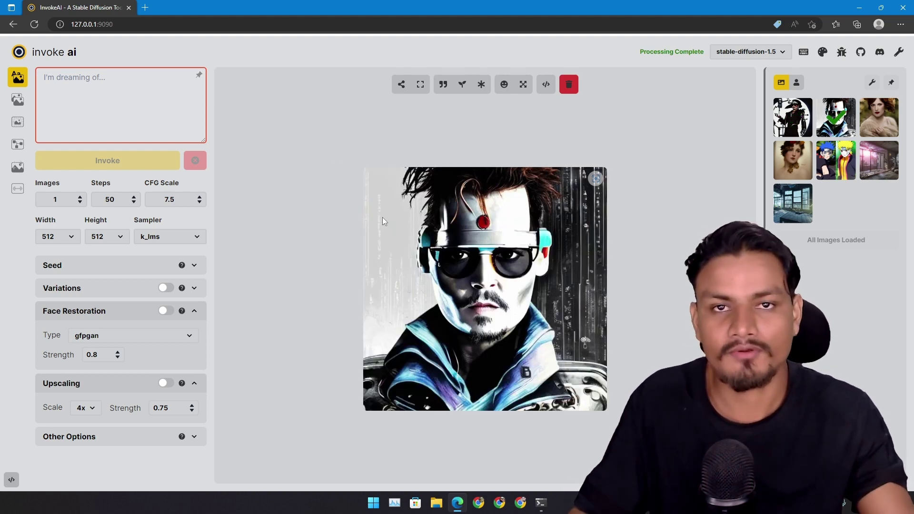